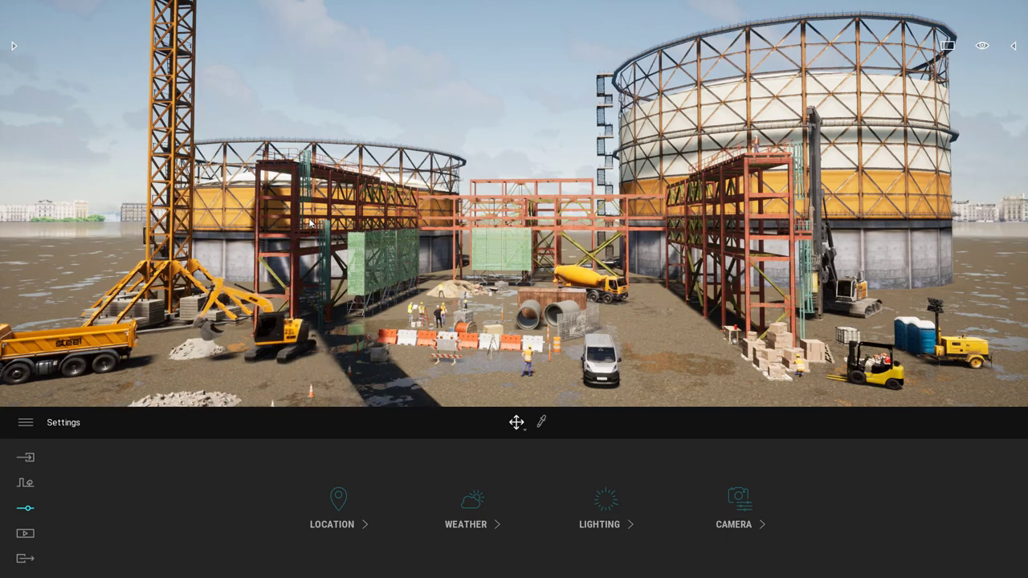
Move the view around the construction site, going in close and past the excavator
key(d)
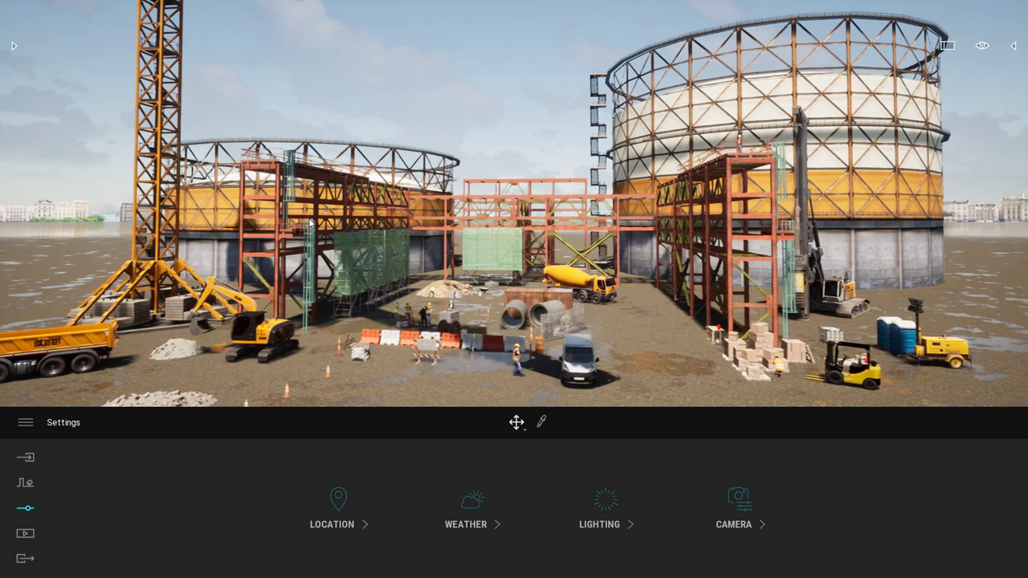
key(d)
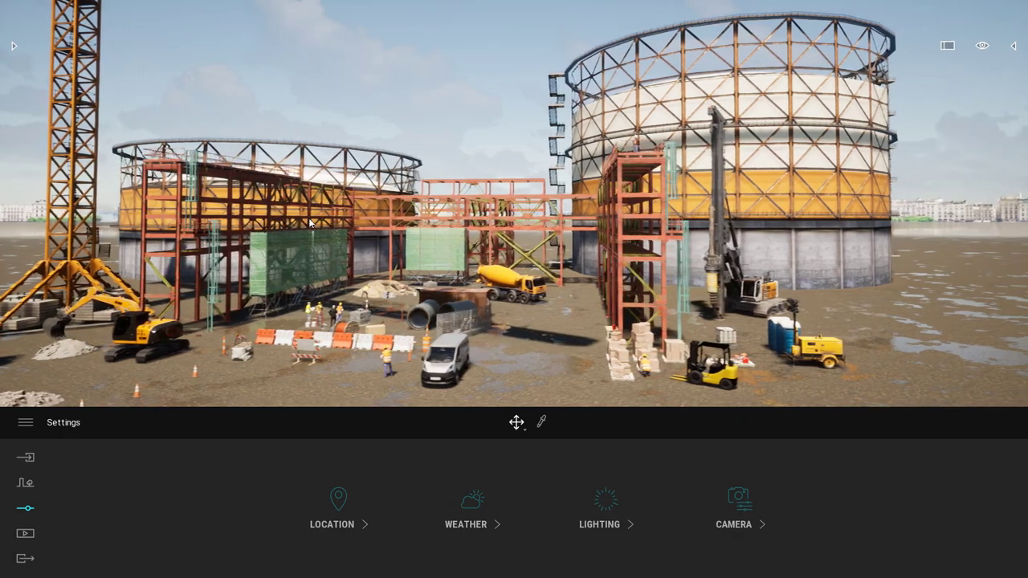
key(a)
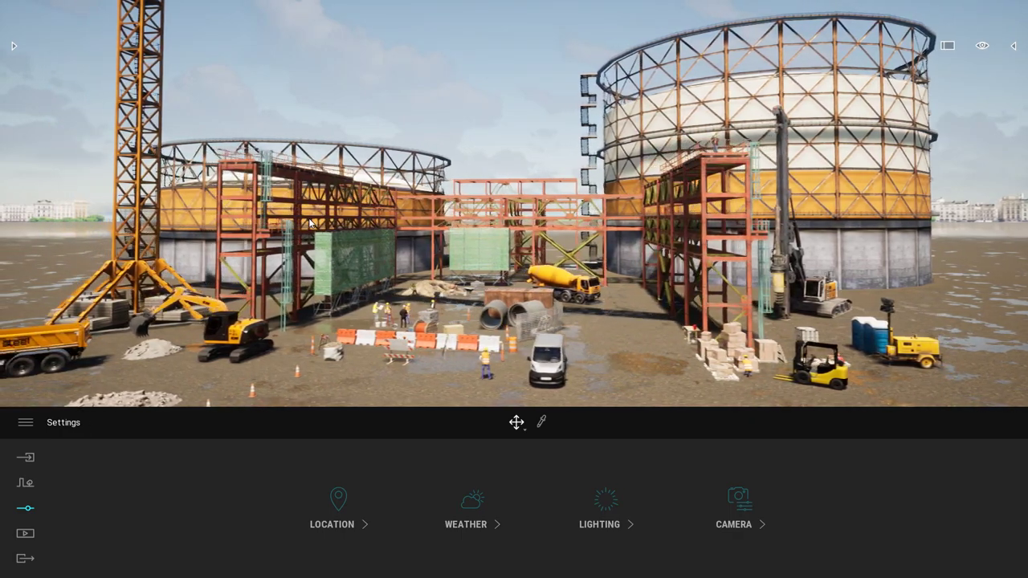
key(a)
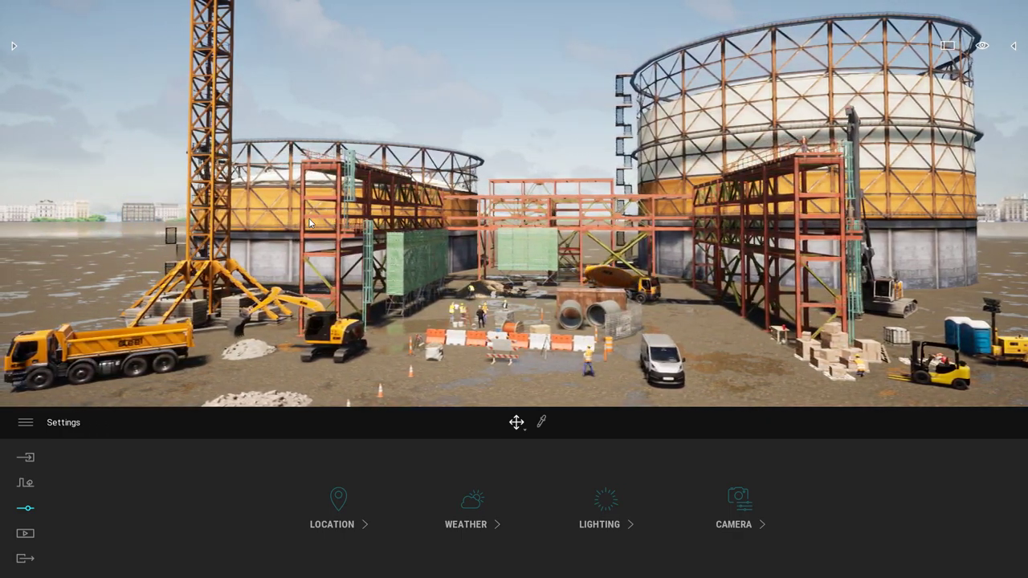
key(s)
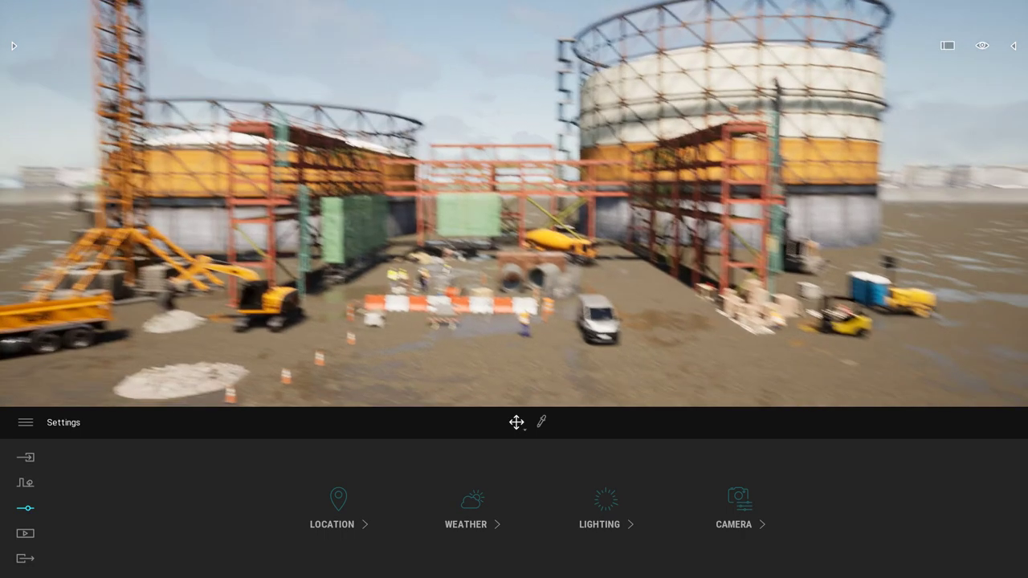
key(w)
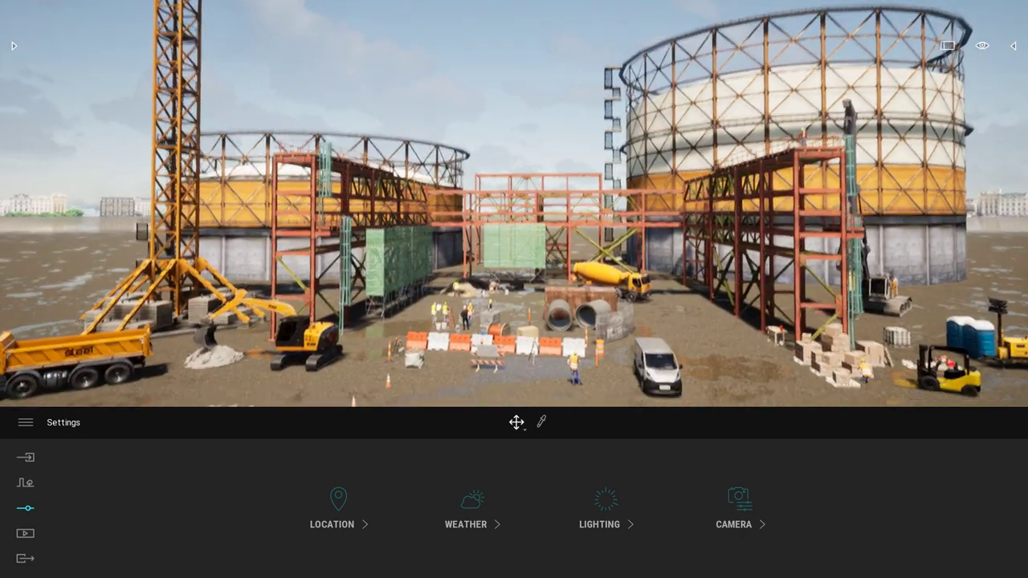
key(w)
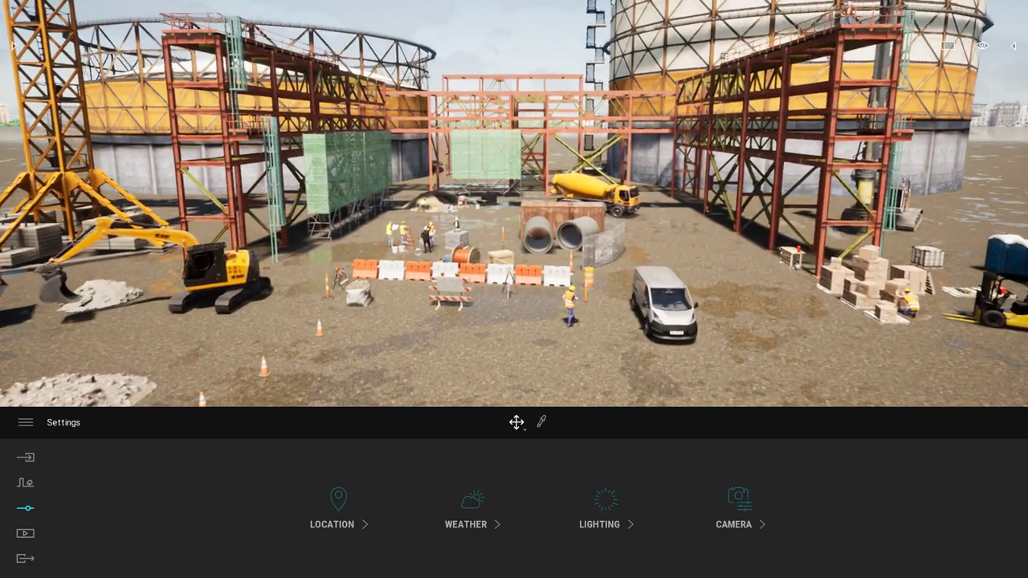
key(a)
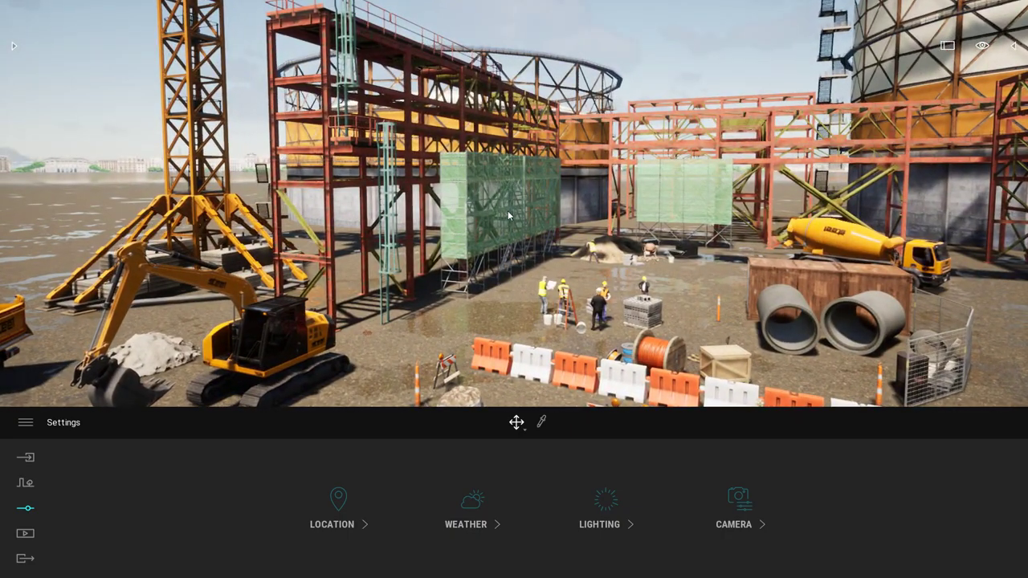
key(d)
key(d)
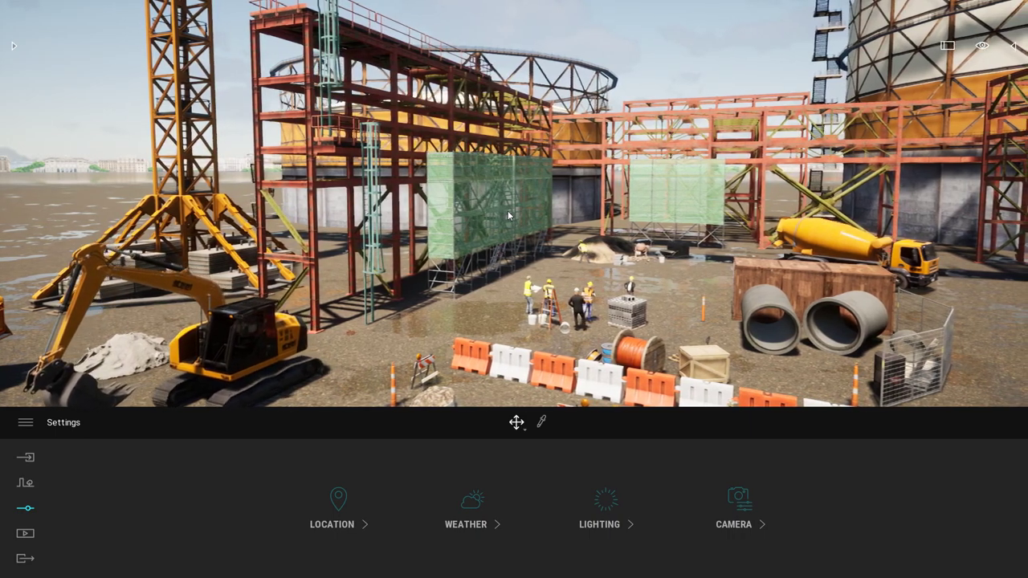
key(d)
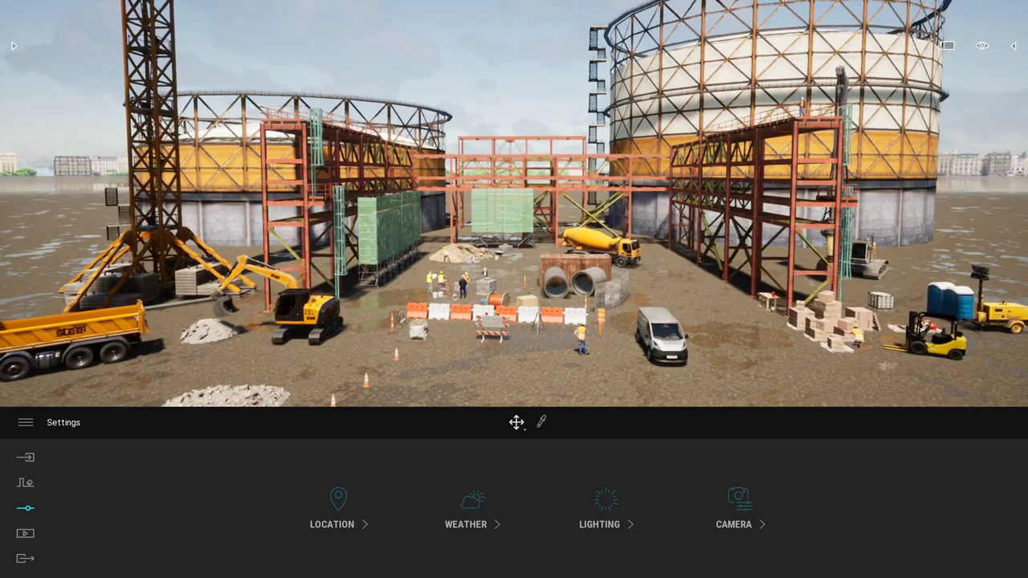
Review the location's 14:00 July setting, then bring up the Weather settings
key(Right)
click(332, 521)
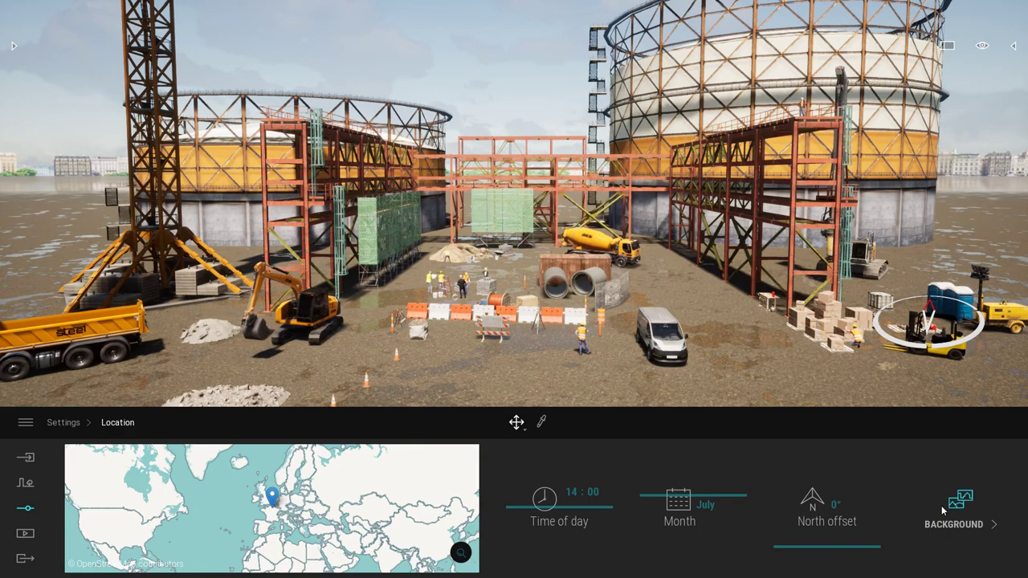
click(64, 423)
click(479, 515)
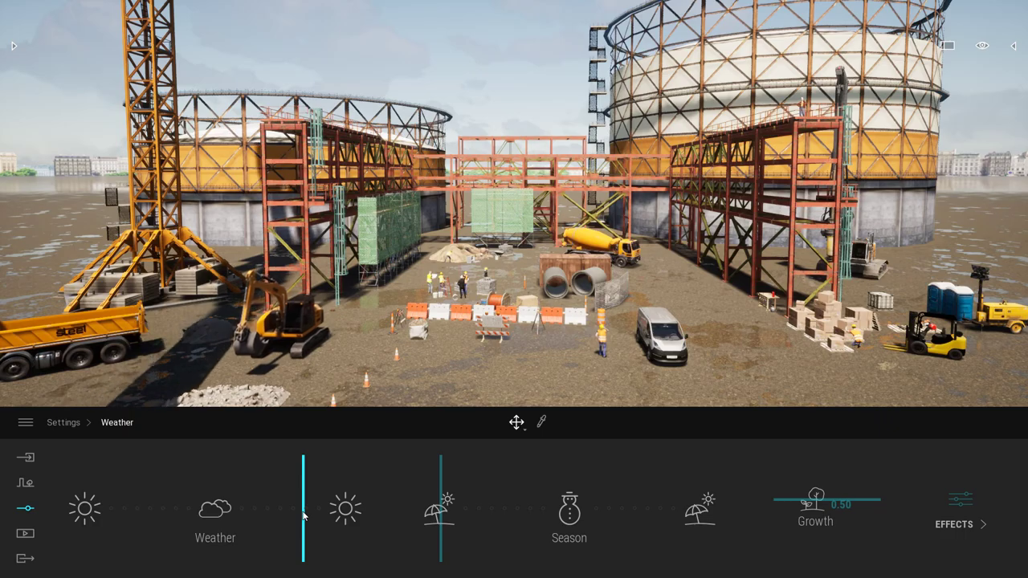
Make the weather overcast and rainy, adjust the season, then return to Settings categories
mouse_move(303, 514)
mouse_down()
mouse_move(221, 496)
mouse_move(344, 506)
mouse_move(317, 508)
mouse_up()
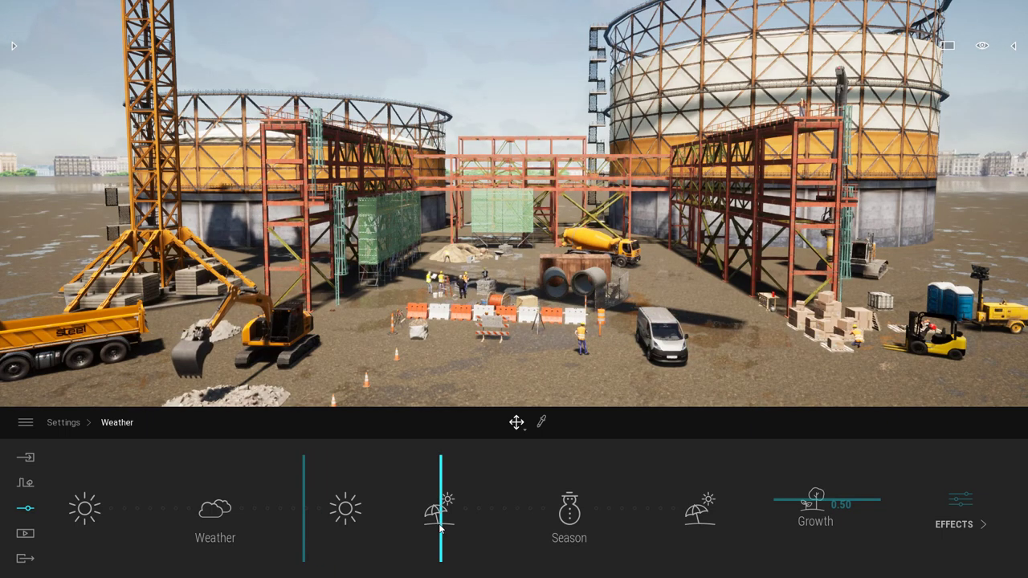
mouse_move(441, 528)
mouse_down()
mouse_move(514, 535)
mouse_move(432, 528)
mouse_up()
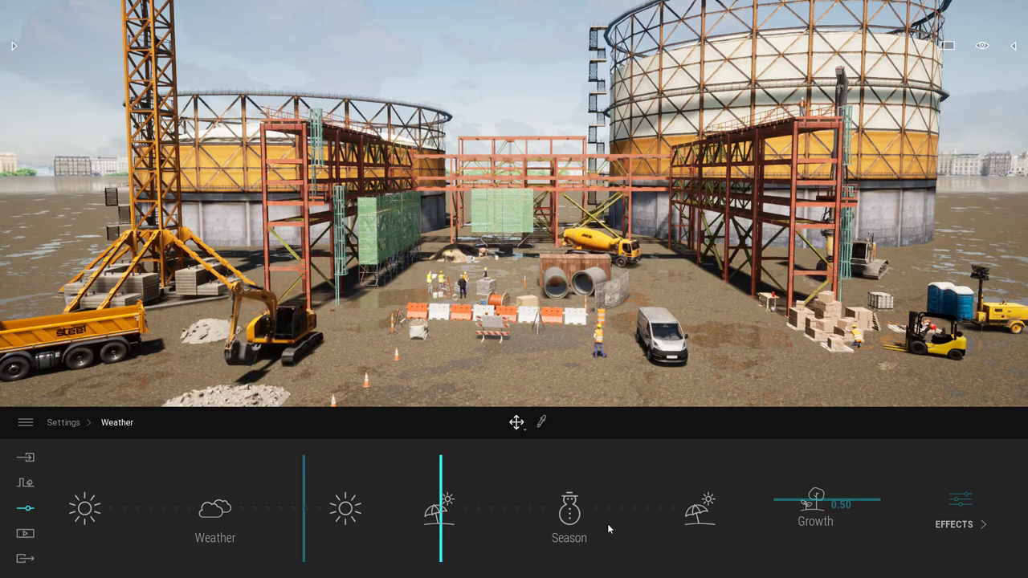
right_drag(567, 369, 519, 373)
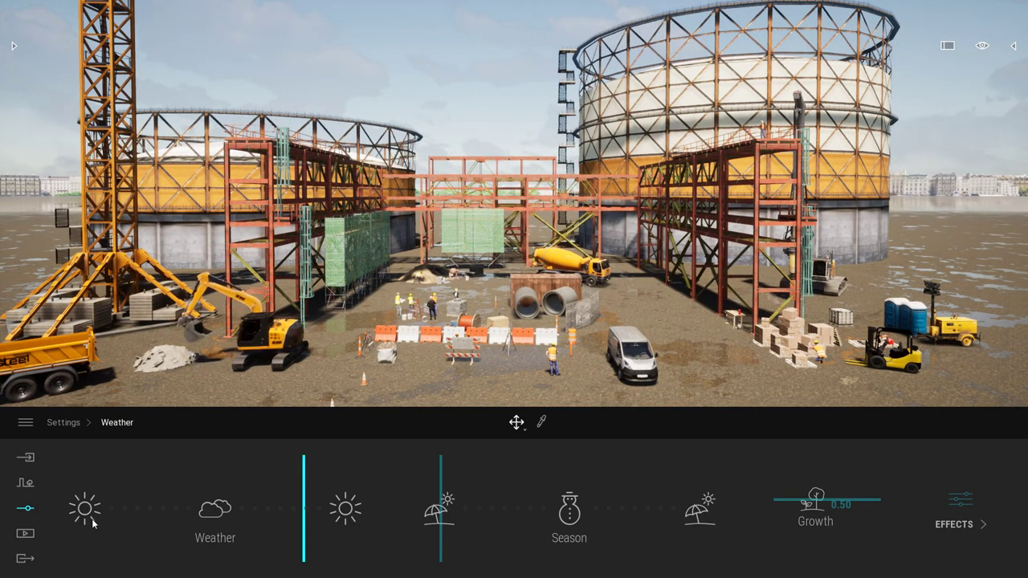
click(64, 423)
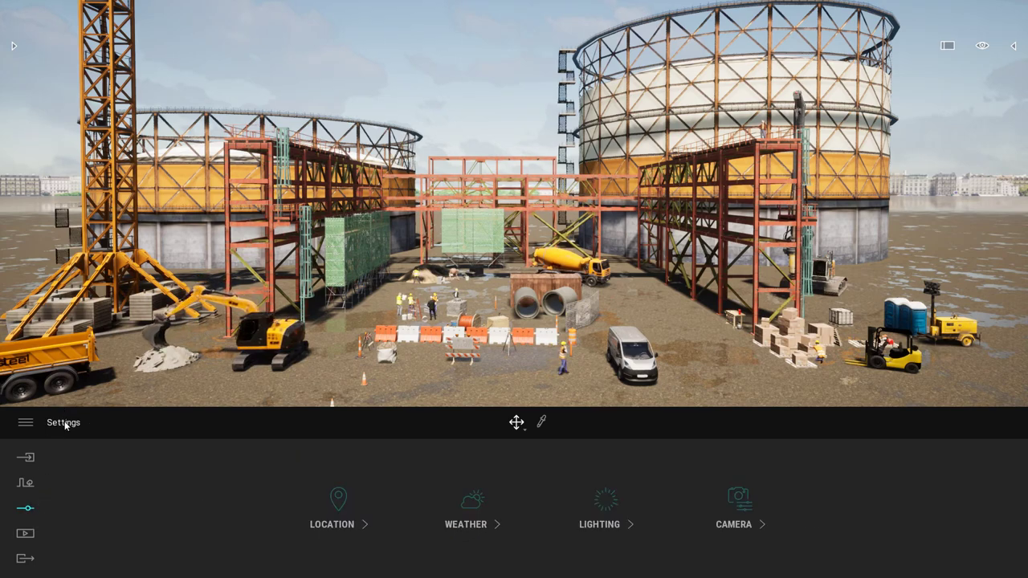
click(601, 511)
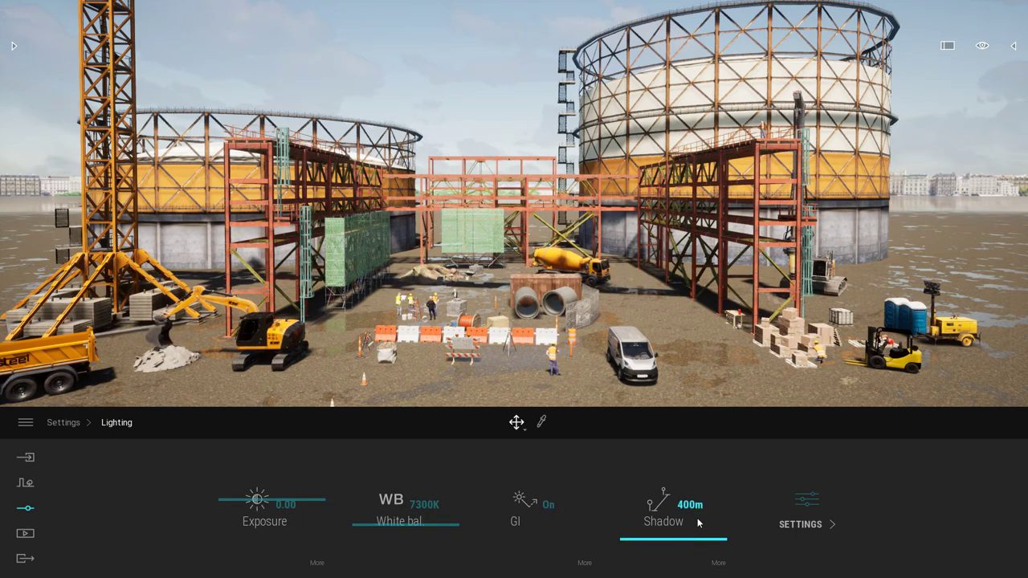
click(26, 508)
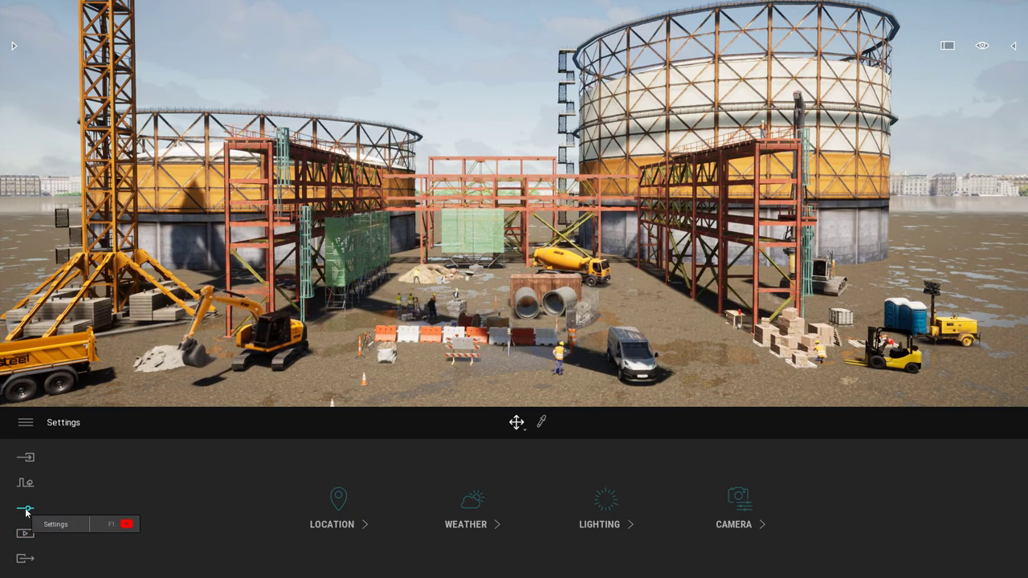
Widen the camera field of view to 96, leaving parallelism off
click(739, 500)
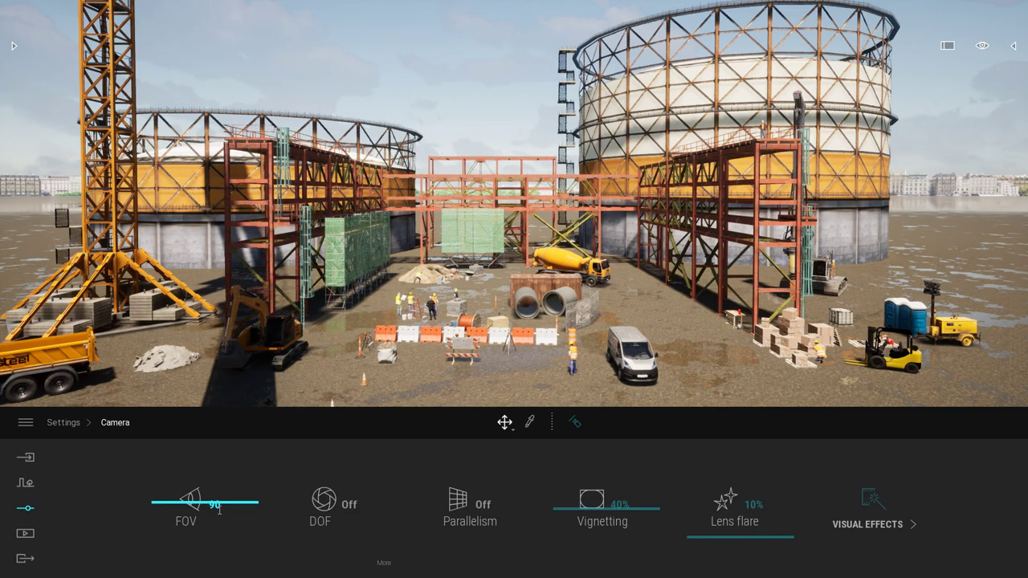
mouse_move(161, 503)
mouse_down()
mouse_move(156, 544)
mouse_move(161, 505)
mouse_up()
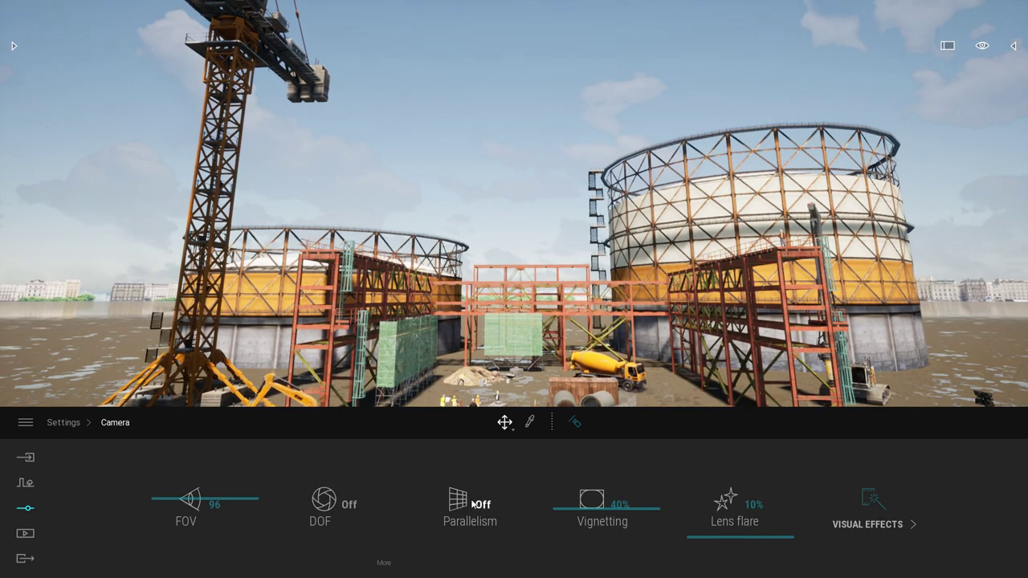
click(466, 507)
click(466, 506)
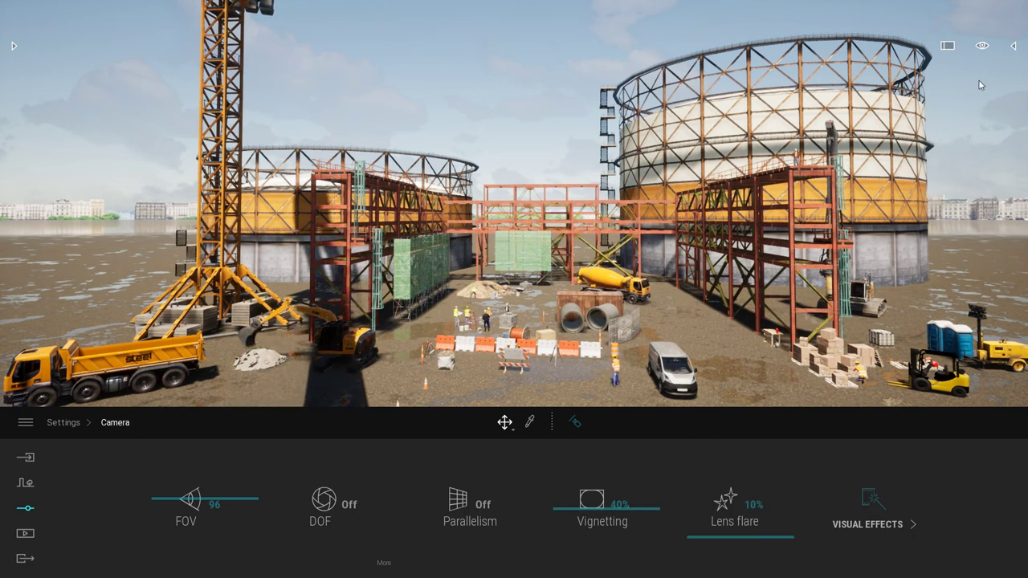
Set the time of day to 09:09
click(981, 49)
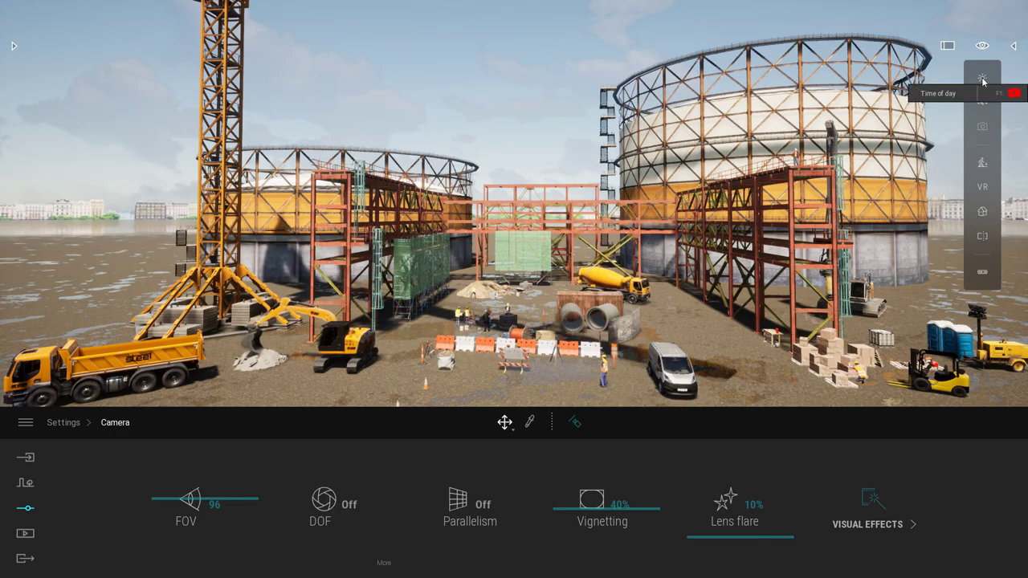
click(982, 78)
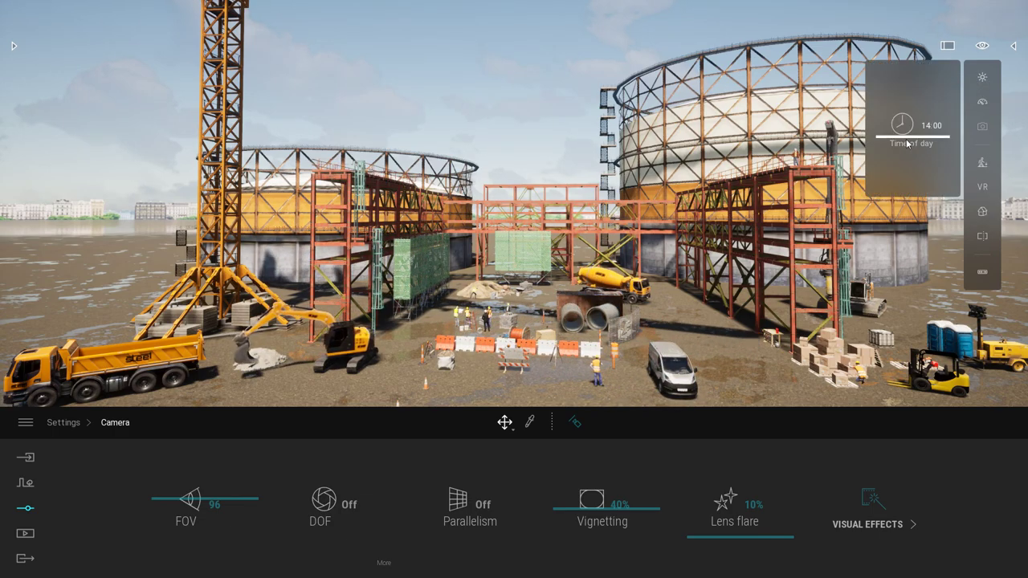
mouse_move(906, 139)
mouse_down()
mouse_move(906, 117)
mouse_move(906, 156)
mouse_up()
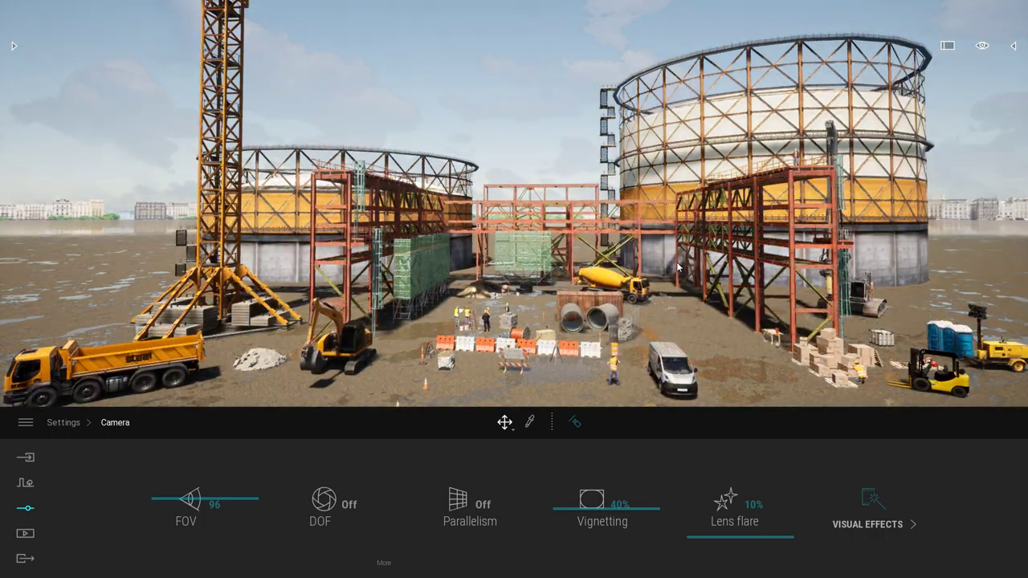
Fly forward into the site beside the group of workers
scroll(678, 268, up, 2)
scroll(677, 268, up, 1)
scroll(677, 268, up, 1)
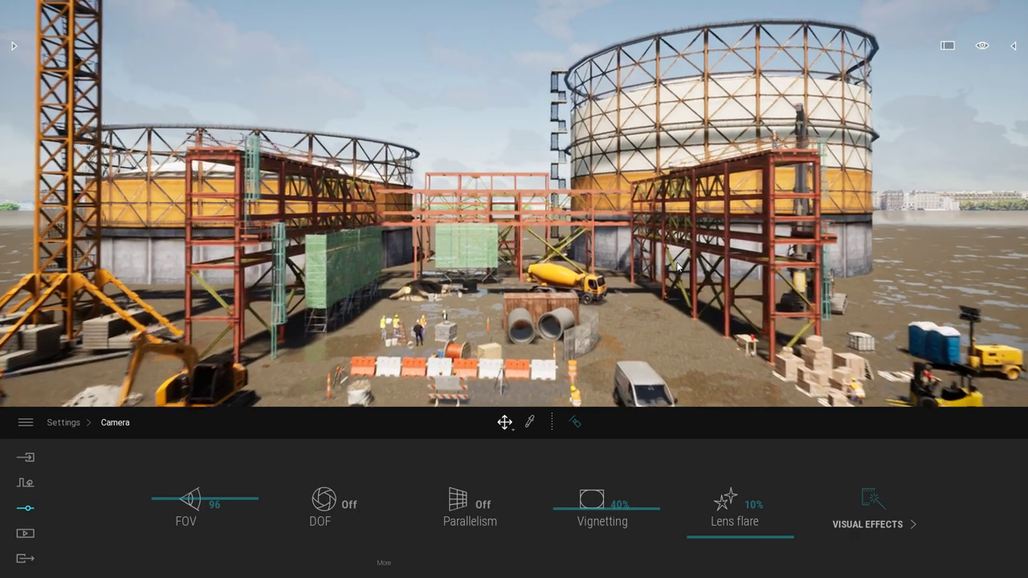
scroll(677, 268, up, 1)
scroll(677, 268, up, 2)
scroll(677, 267, up, 1)
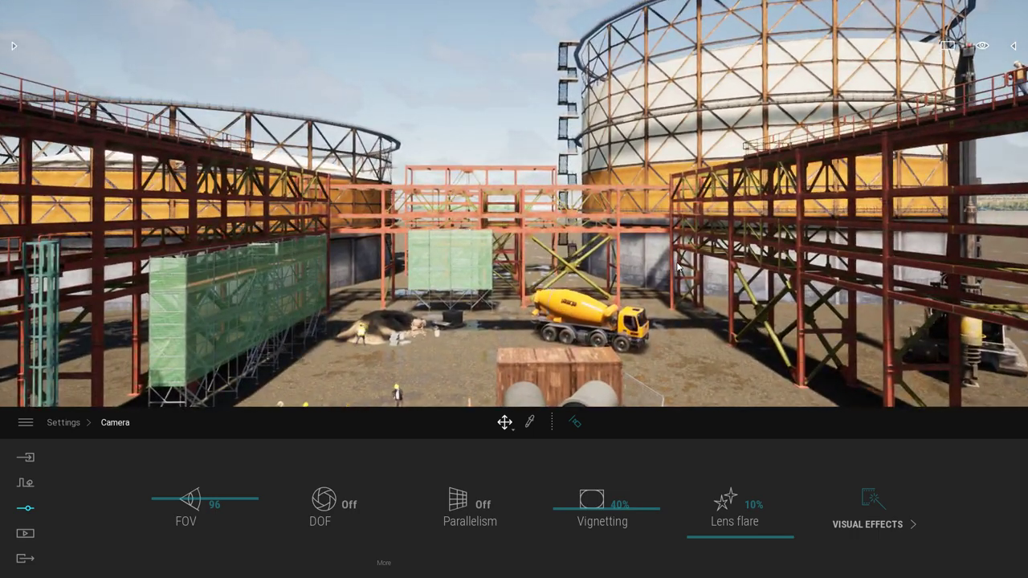
scroll(677, 267, up, 2)
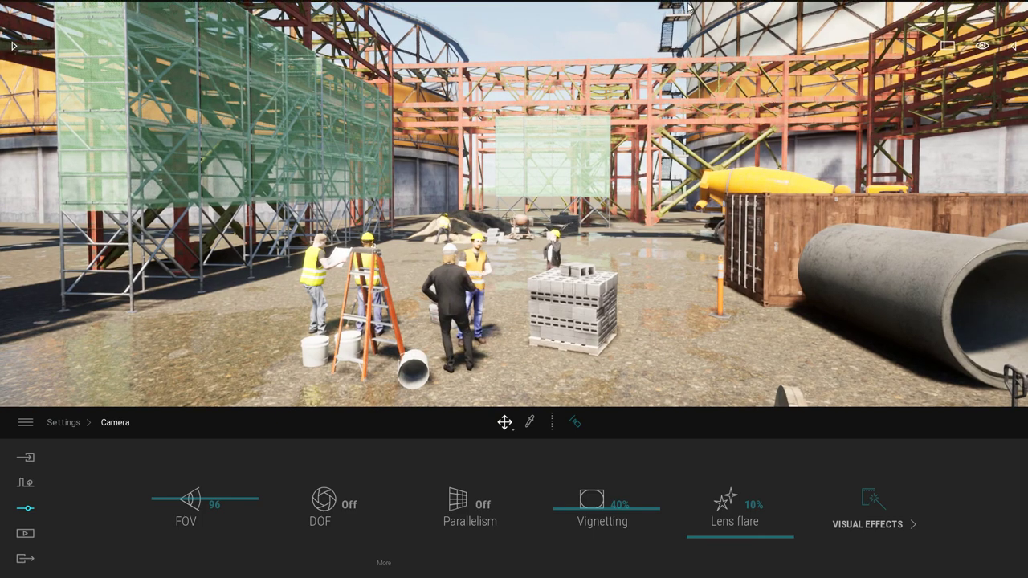
mouse_move(982, 46)
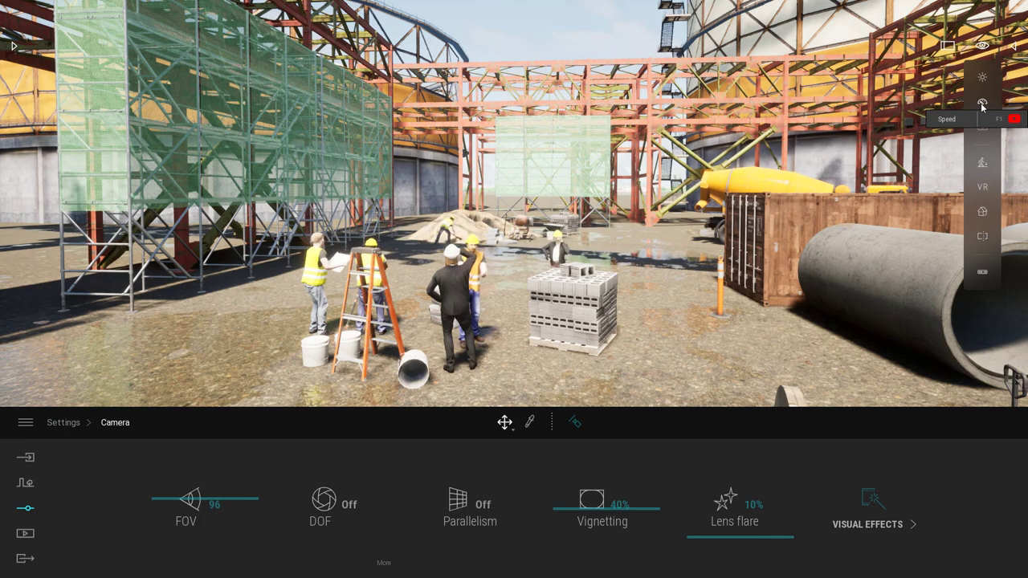
Switch navigation to Pedestrian mode for an eye-level walk-through
click(981, 164)
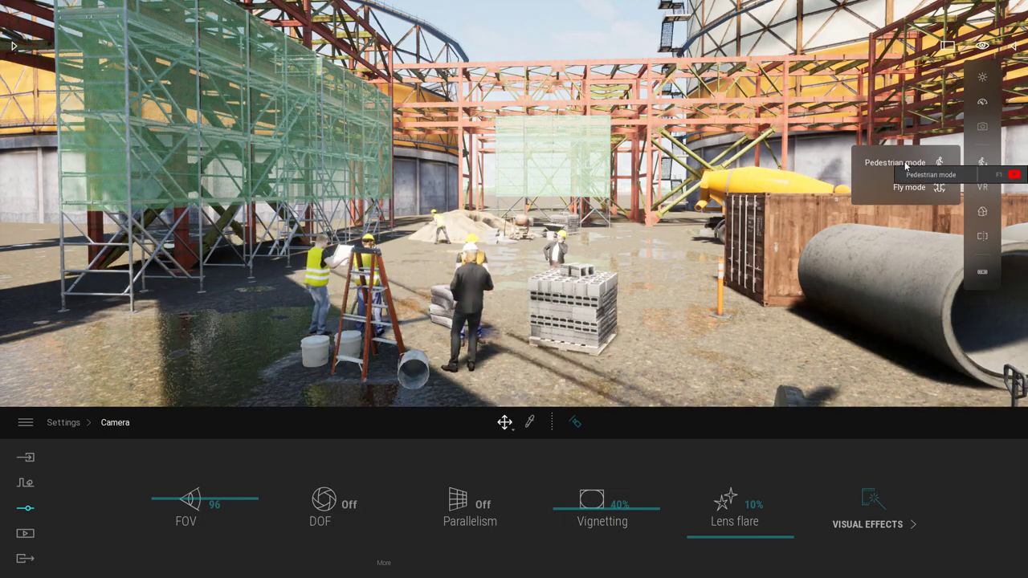
click(903, 164)
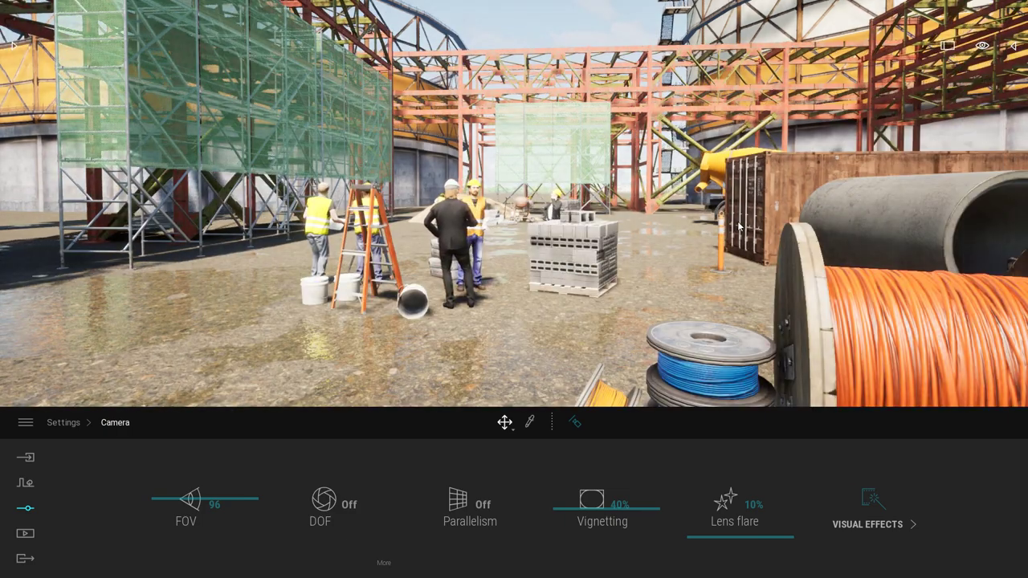